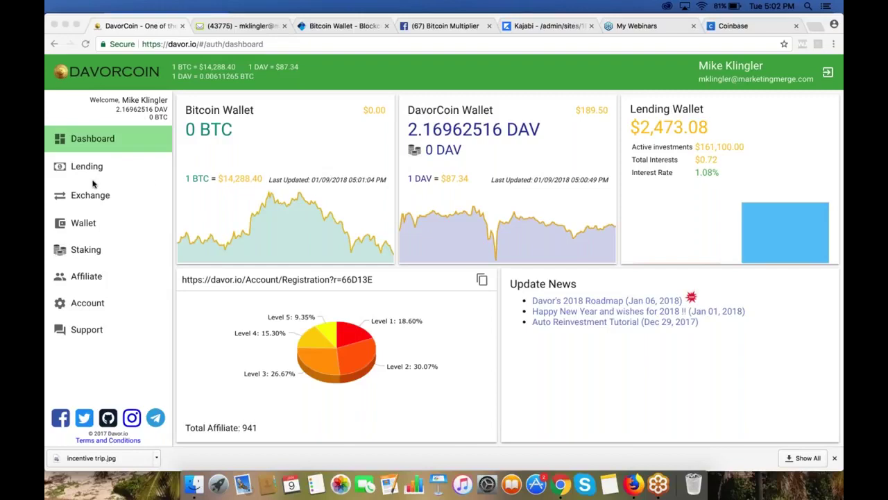
# Step: Open DavorCoin's Bitcoin wallet, showing 0 BTC and 46 DAV-purchase transactions
pyautogui.click(85, 224)
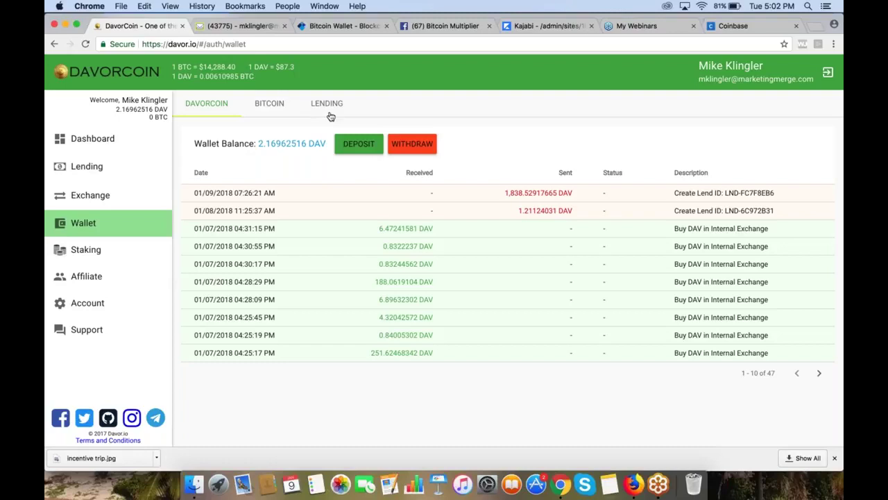
pyautogui.click(271, 106)
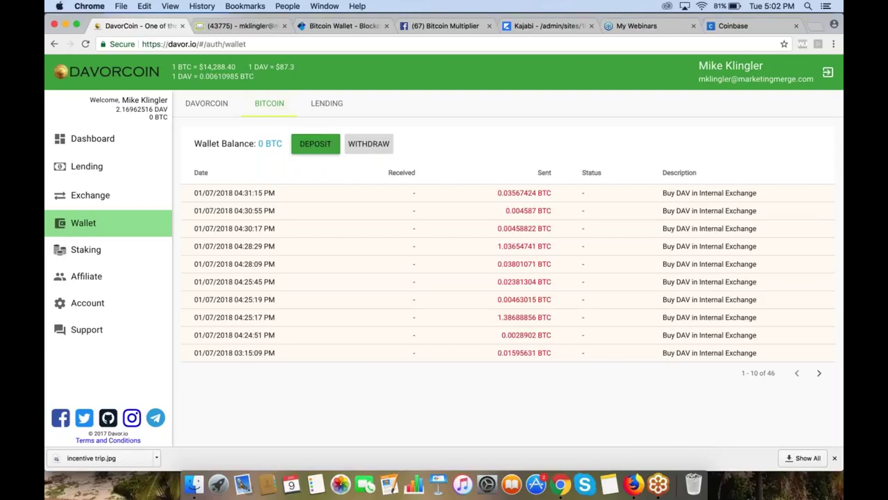
# Step: Display the BTC deposit address with its QR code and copy it to the clipboard
pyautogui.click(322, 147)
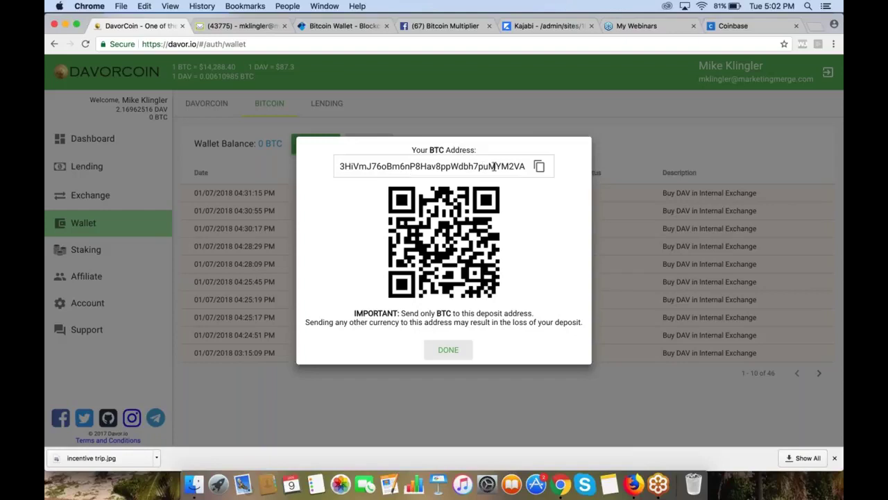
pyautogui.click(541, 168)
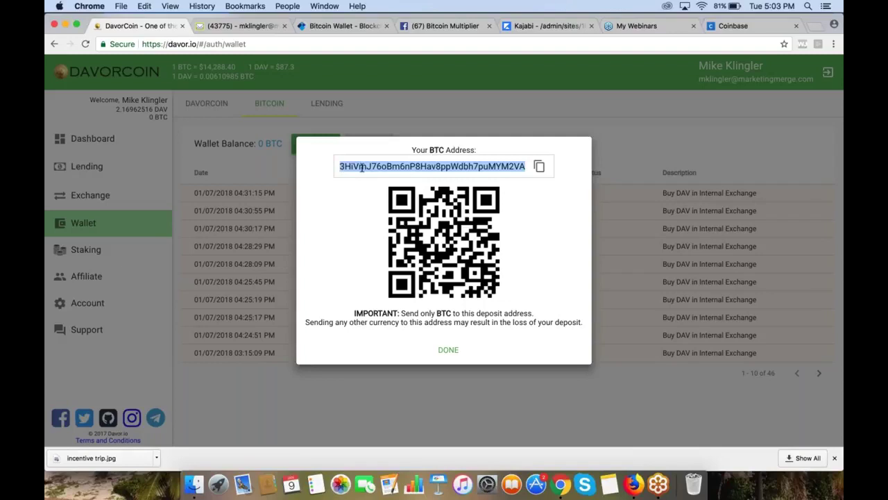
pyautogui.click(542, 169)
# Step: In Coinbase, view Accounts with the BTC Wallet at 0.0201 BTC and start a send from it
pyautogui.click(727, 26)
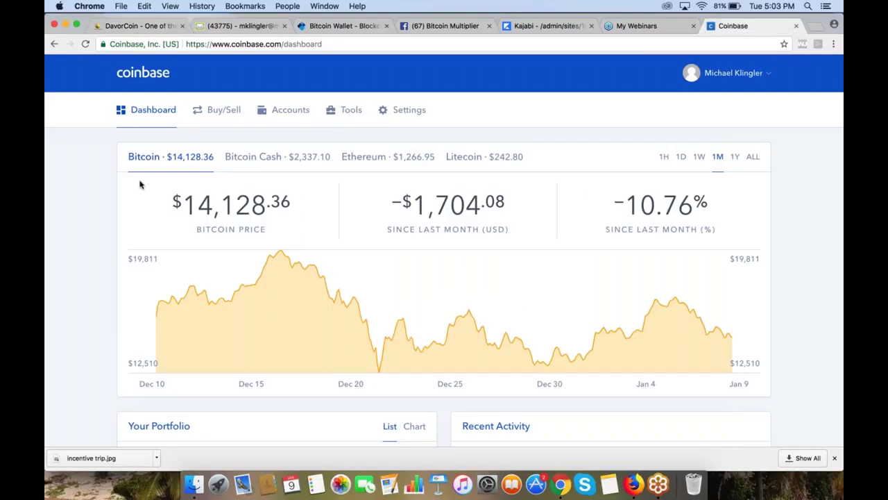
pyautogui.click(219, 113)
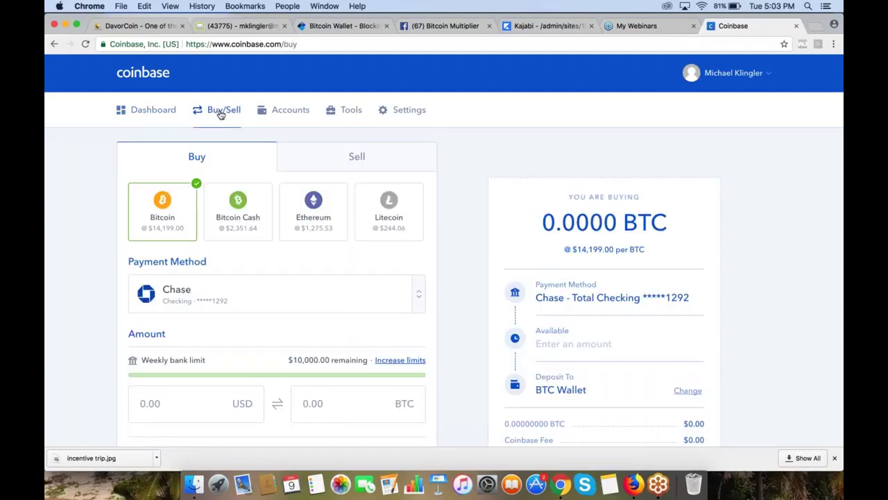
pyautogui.click(287, 114)
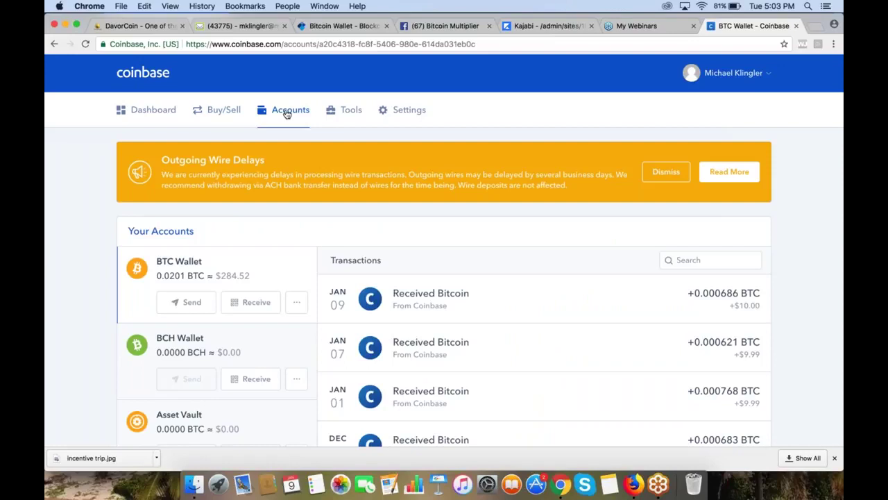
pyautogui.scroll(-2, 215, 326)
pyautogui.scroll(3, 216, 326)
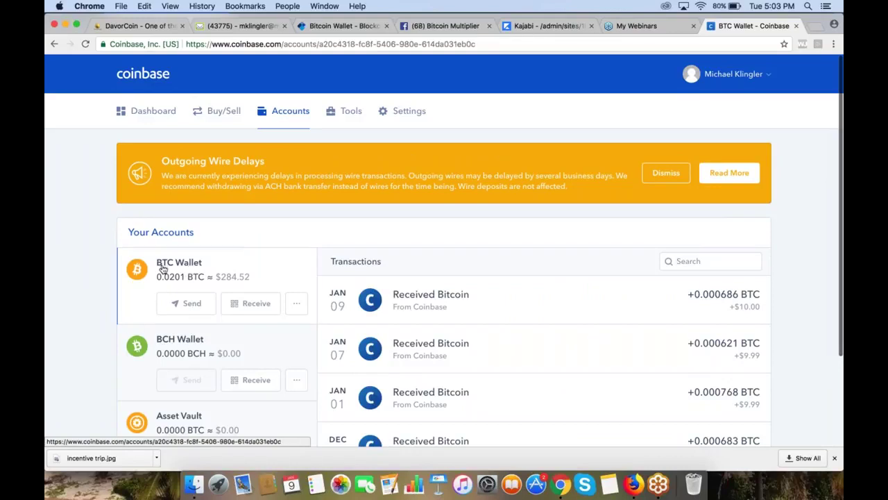
pyautogui.click(186, 304)
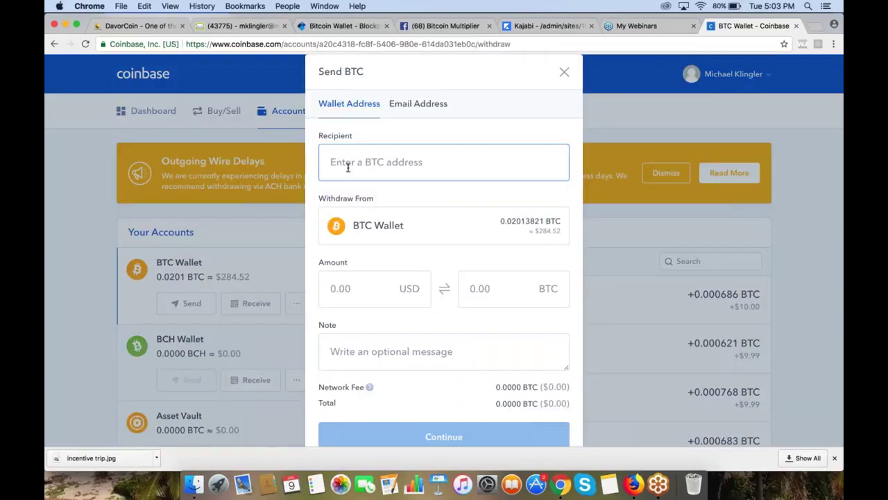
# Step: Paste the DavorCoin deposit address as recipient and enter 125 USD (0.00888 BTC)
pyautogui.click(347, 166)
pyautogui.press('super+v')
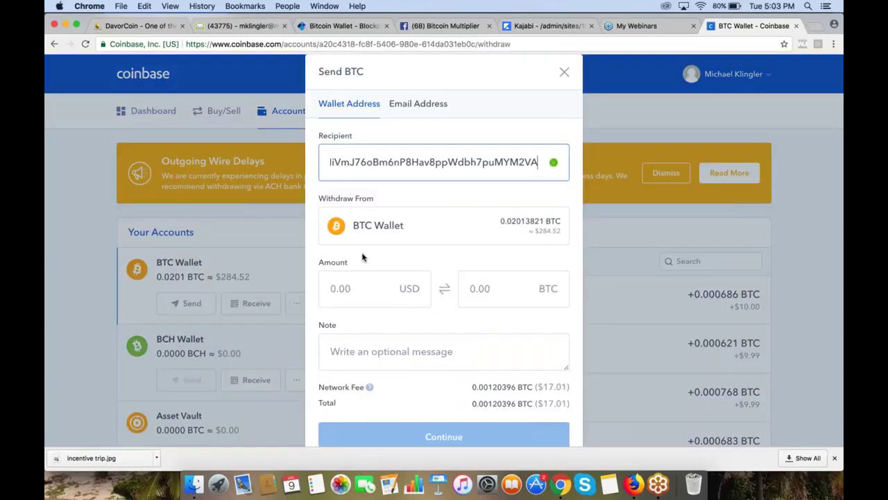
pyautogui.click(372, 287)
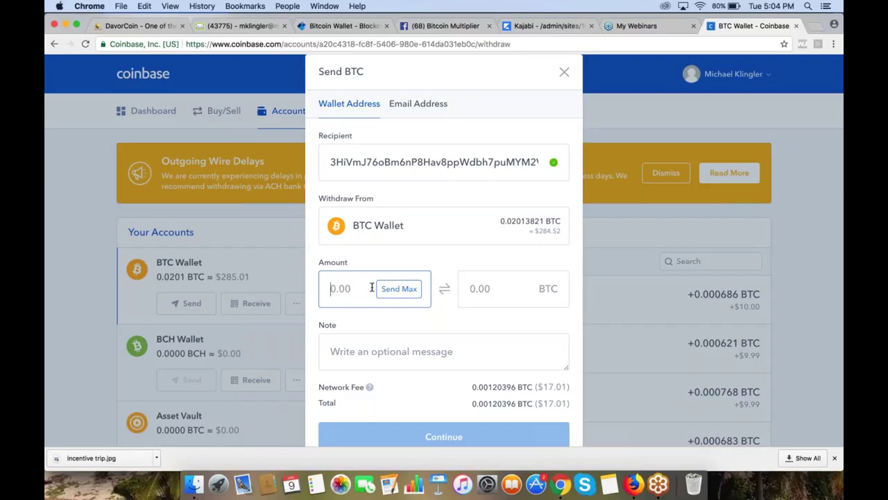
pyautogui.write('125')
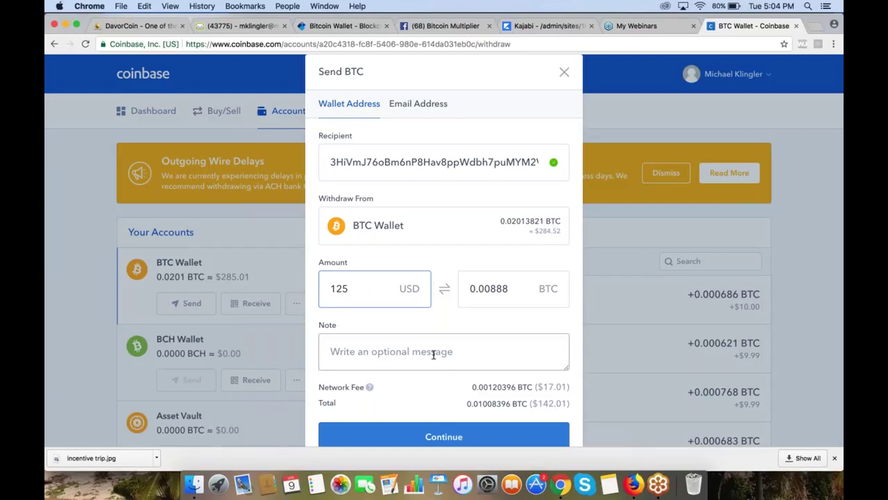
pyautogui.scroll(-2, 434, 355)
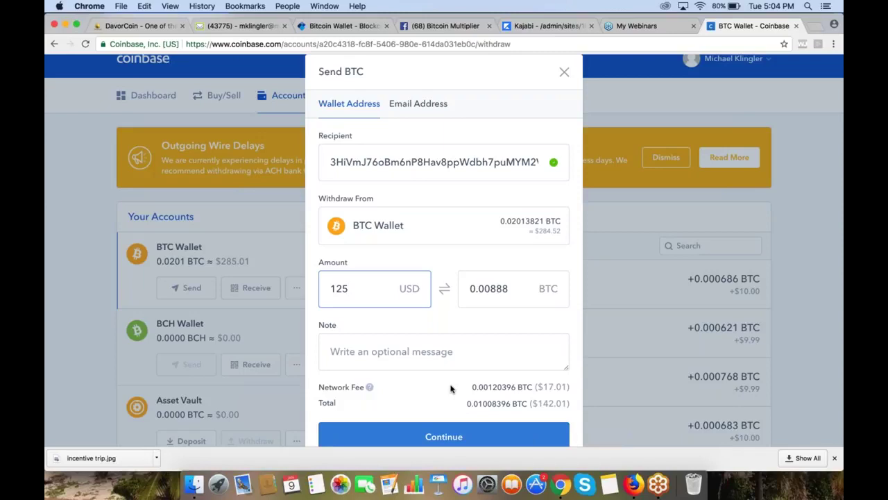
pyautogui.click(816, 29)
pyautogui.write('www.g')
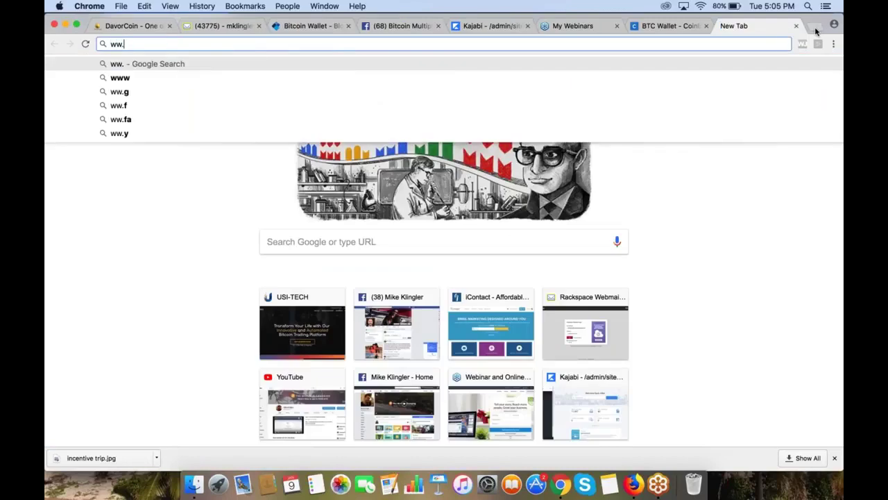
pyautogui.write('dax.com')
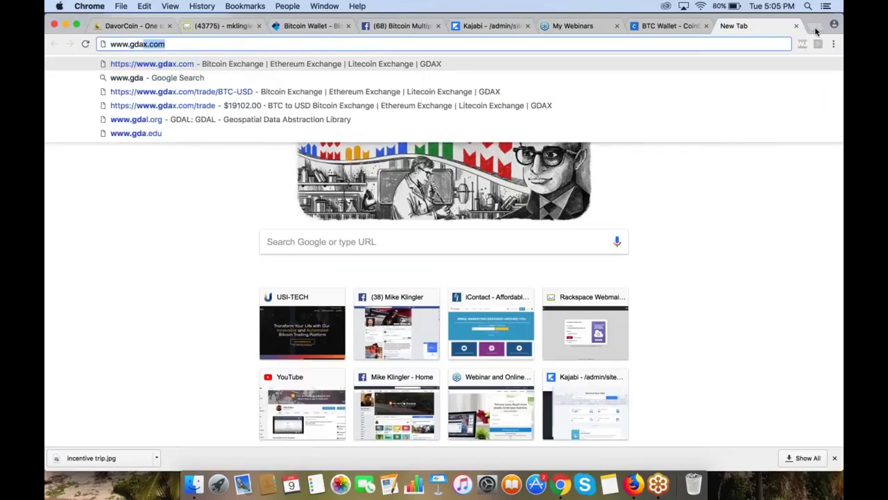
pyautogui.press('Return')
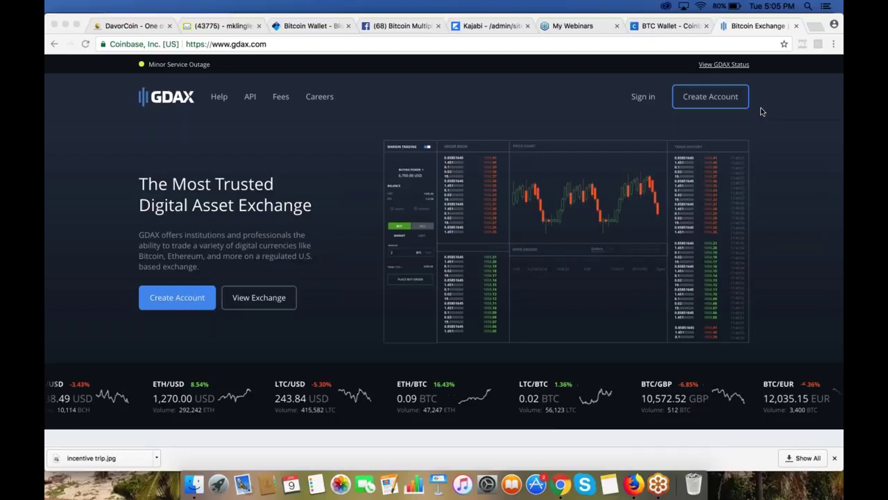
# Step: Sign in to GDAX and open Withdraw Funds to the Coinbase BTC Wallet (0.02013821 BTC)
pyautogui.click(630, 85)
pyautogui.click(641, 97)
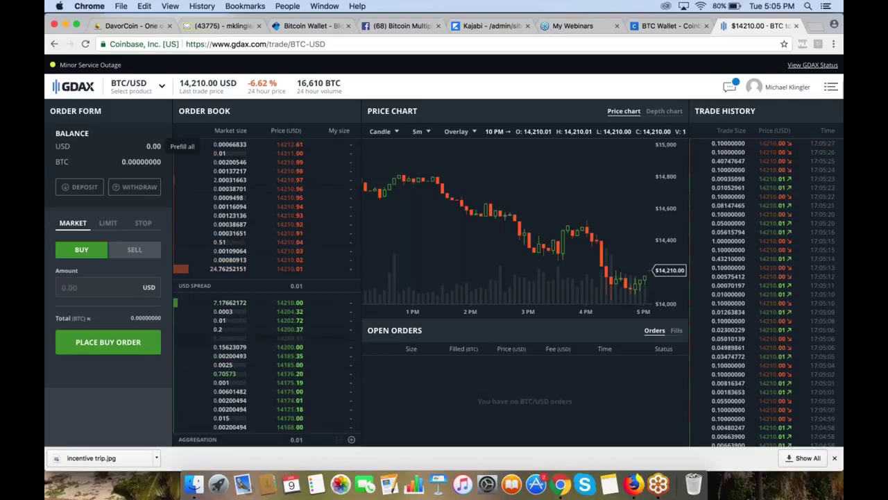
pyautogui.click(134, 187)
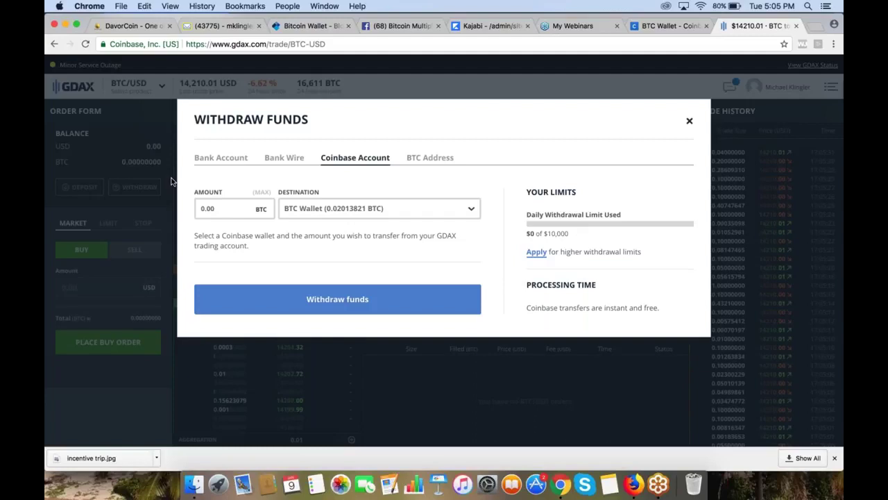
# Step: Choose a BTC Address destination and paste the DavorCoin deposit address
pyautogui.click(423, 158)
pyautogui.click(321, 202)
pyautogui.press('super+v')
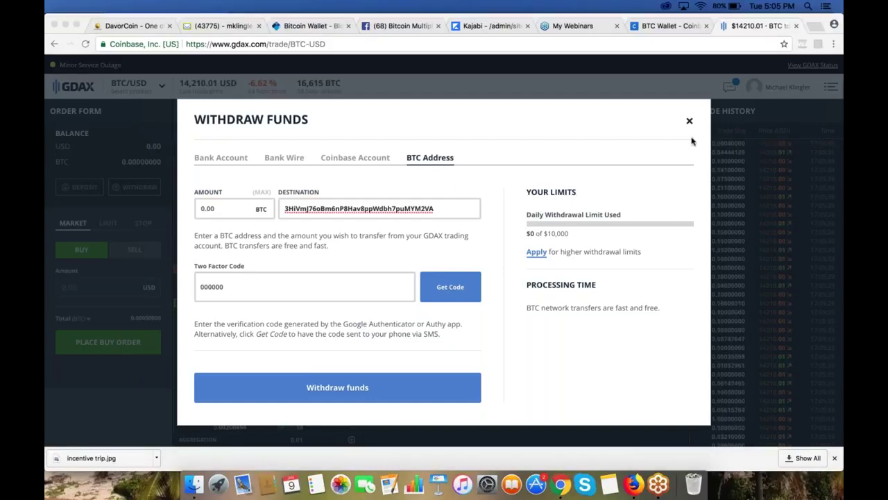
# Step: Close the GDAX withdrawal unsent and switch to the Blockchain wallet login
pyautogui.click(689, 122)
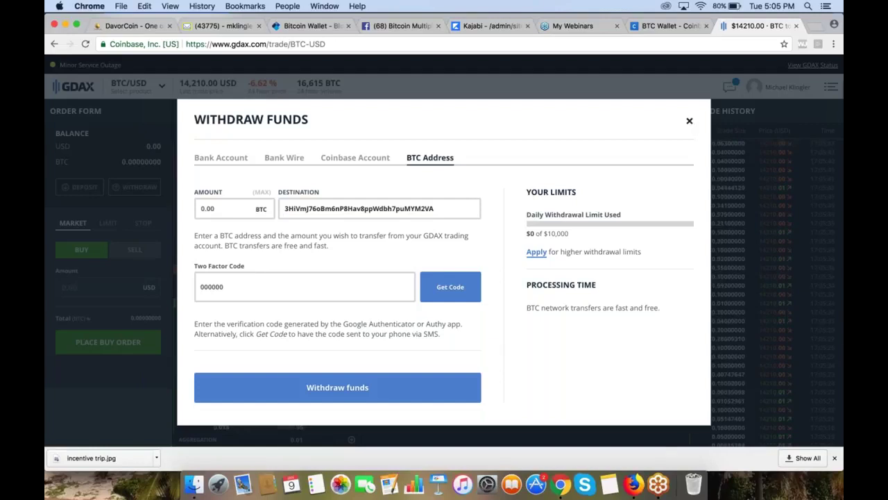
pyautogui.click(689, 121)
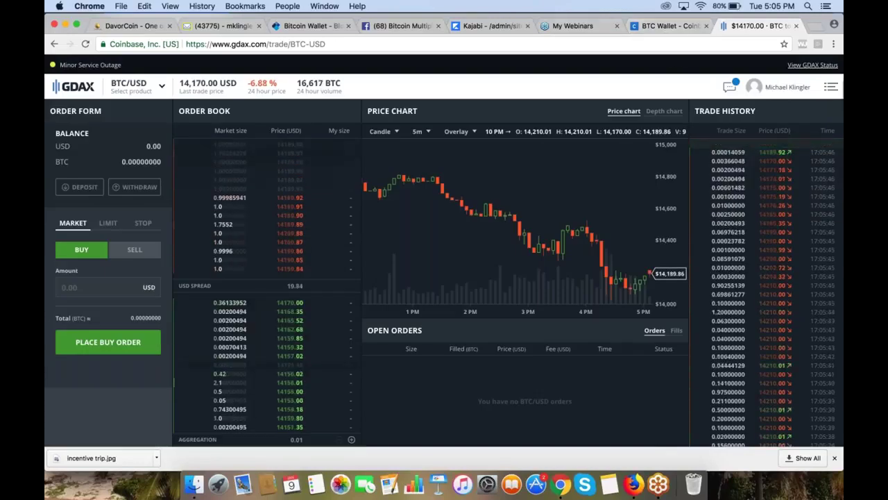
pyautogui.click(313, 26)
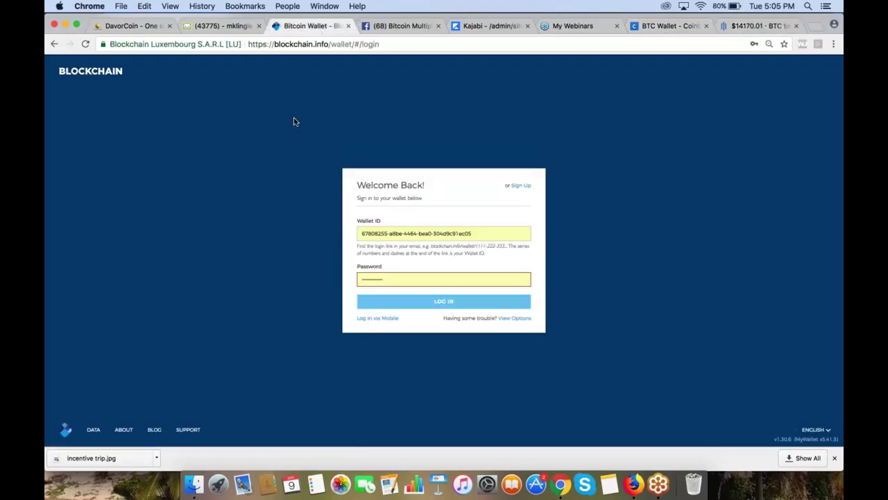
# Step: Log in to the Blockchain wallet ($18,398.96, 1.30227869 BTC) and open Send Bitcoin
pyautogui.press('Return')
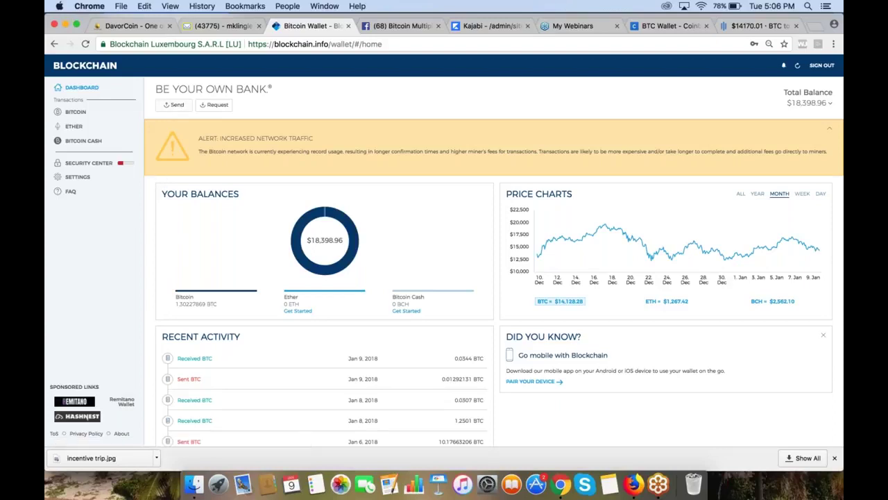
pyautogui.click(174, 106)
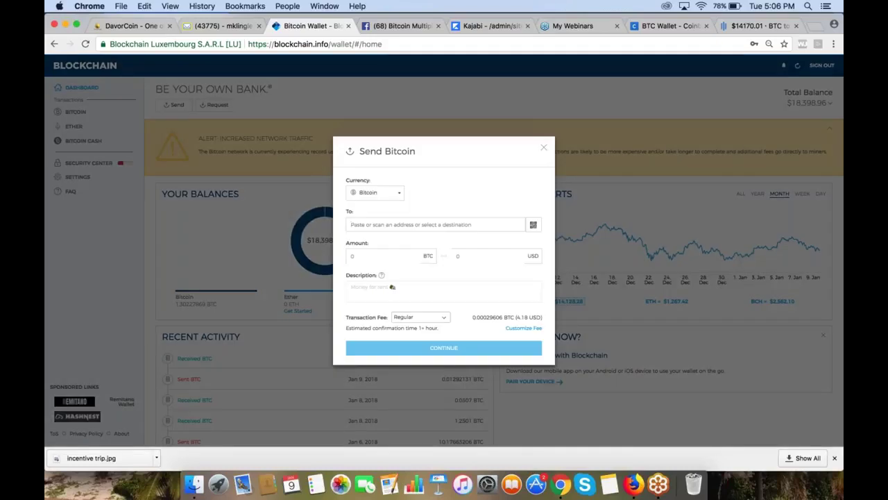
# Step: Paste the DavorCoin deposit address as recipient and enter 110 USD (0.0077858 BTC)
pyautogui.write('3HiVmJ76oBm6nP8Hav8ppWdbh7puMYMZVA')
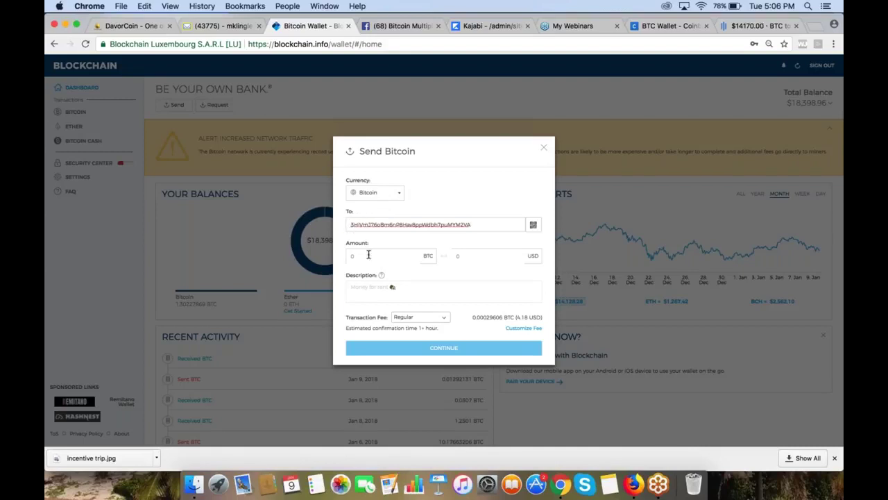
pyautogui.click(462, 254)
pyautogui.write('110')
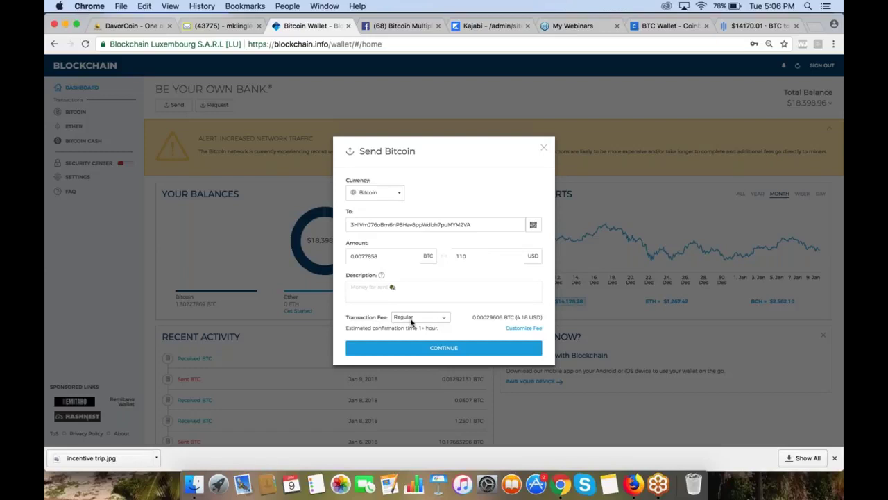
pyautogui.click(444, 320)
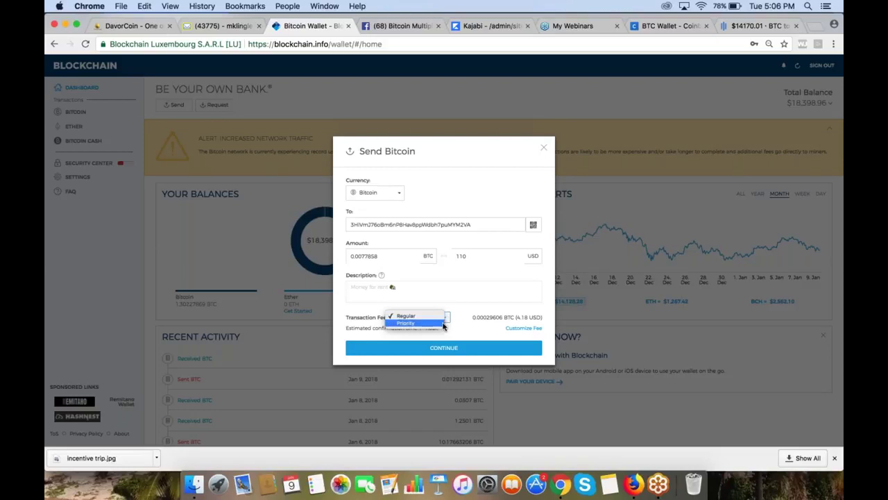
# Step: Try the Priority fee, revert to Regular, then cancel the send and return to DavorCoin
pyautogui.click(444, 323)
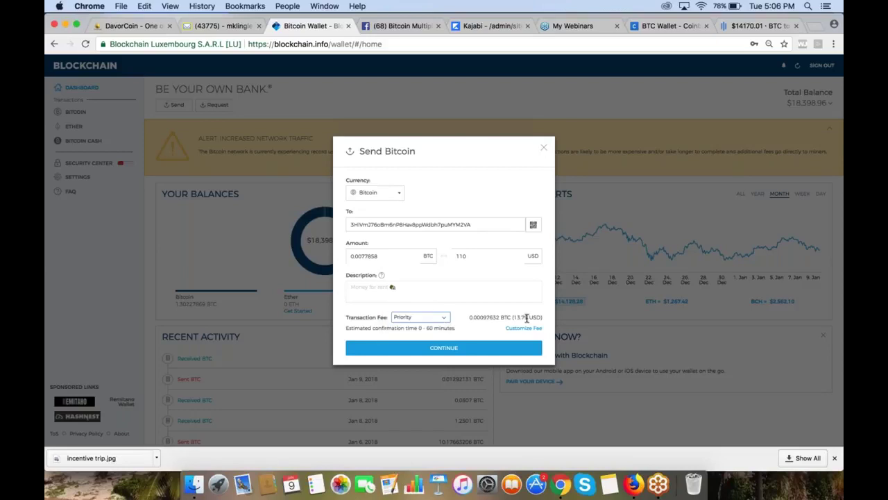
pyautogui.click(445, 320)
pyautogui.click(427, 310)
pyautogui.click(543, 151)
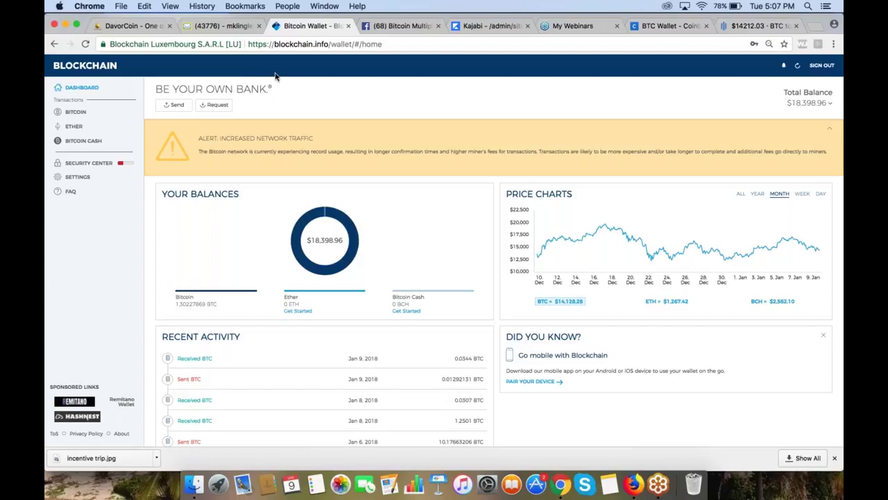
pyautogui.click(141, 25)
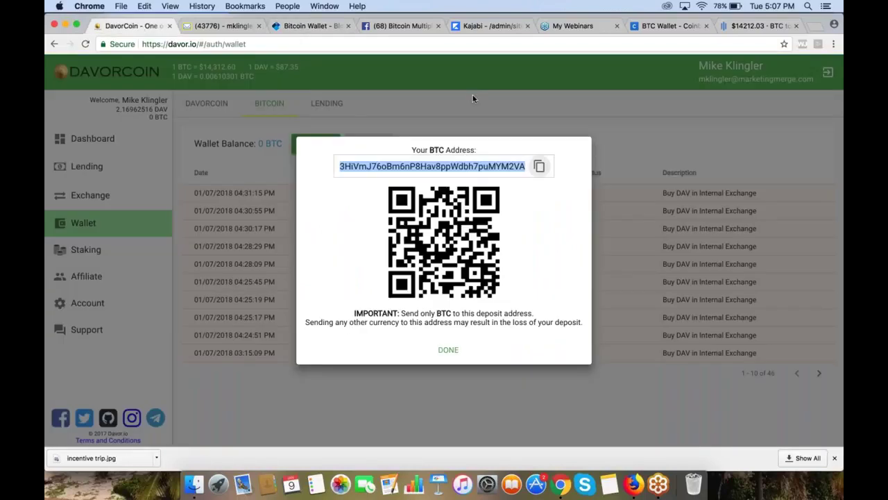
# Step: Reopen and copy DavorCoin's BTC deposit address, then go back to the Blockchain wallet
pyautogui.click(448, 350)
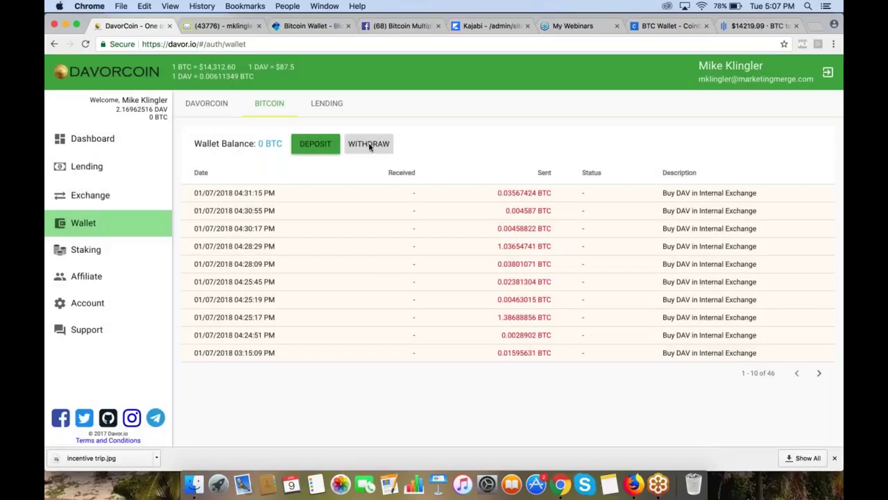
pyautogui.click(318, 146)
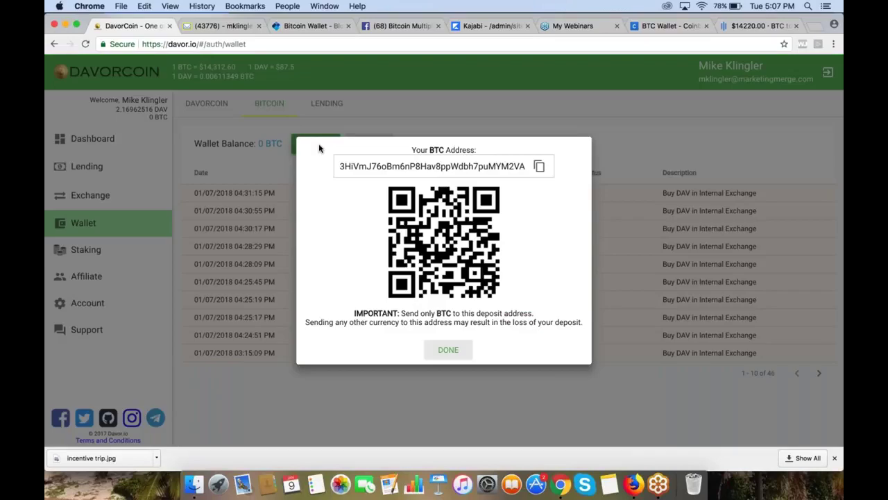
pyautogui.click(540, 168)
pyautogui.click(292, 25)
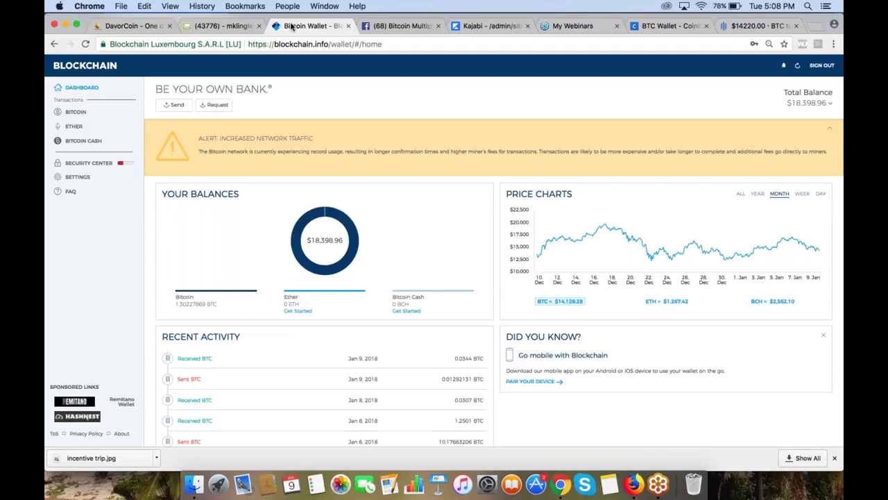
# Step: Send 25 USD (0.0017695 BTC) from Blockchain Wallet to the pasted DavorCoin deposit address
pyautogui.click(174, 104)
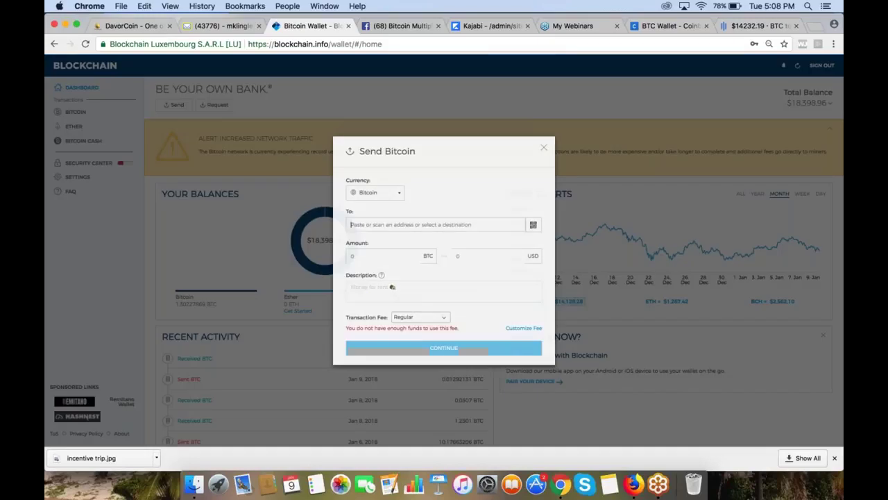
pyautogui.press('super+v')
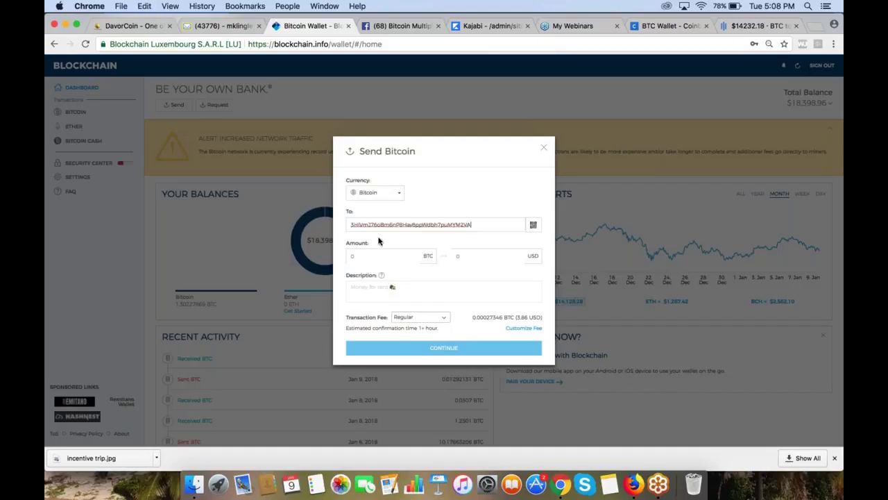
pyautogui.click(463, 256)
pyautogui.write('25')
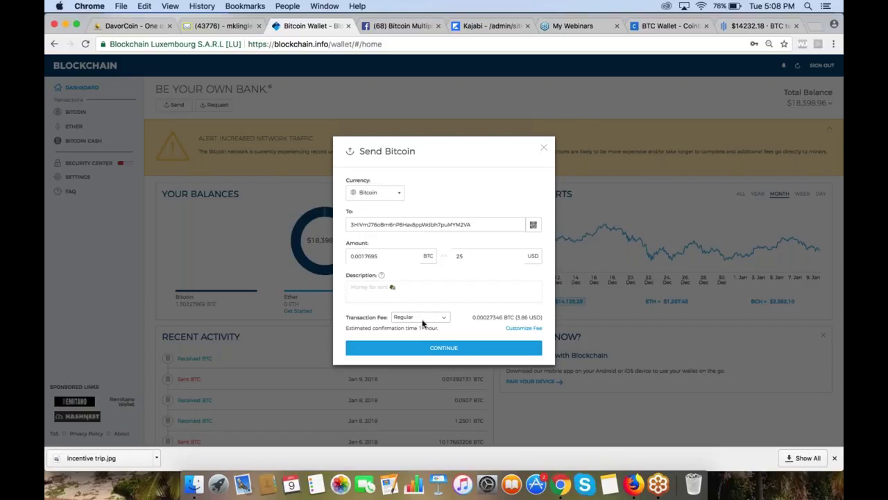
pyautogui.click(447, 348)
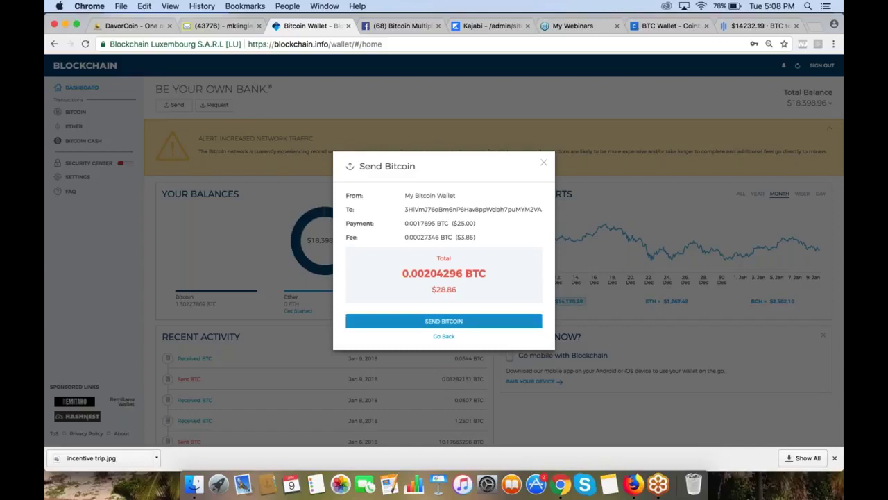
pyautogui.click(439, 322)
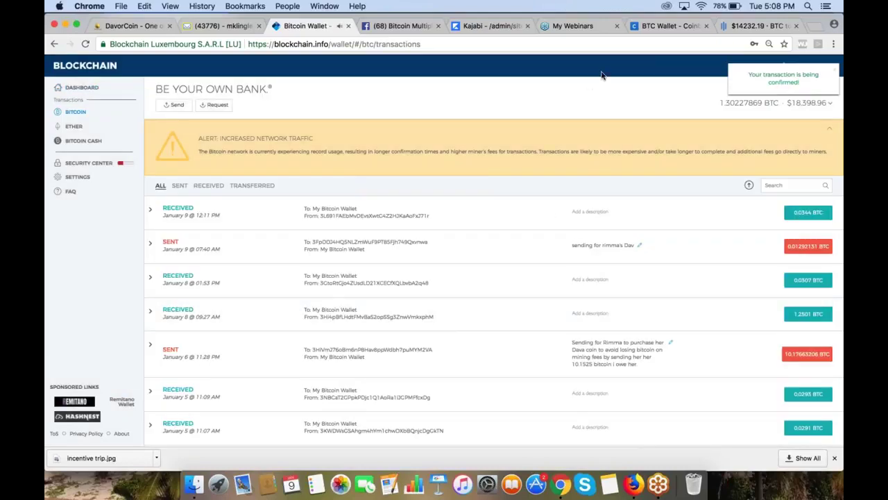
# Step: Close the unfinished Coinbase send form and return to the DavorCoin wallet
pyautogui.click(652, 25)
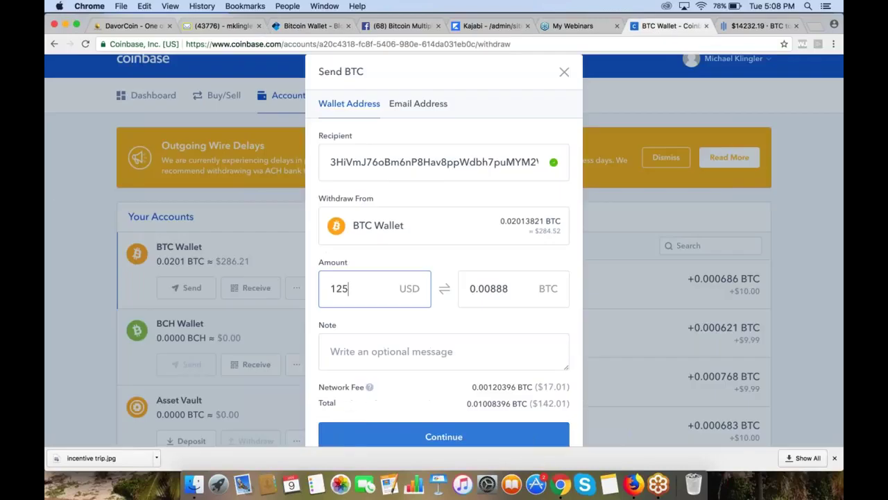
pyautogui.click(55, 198)
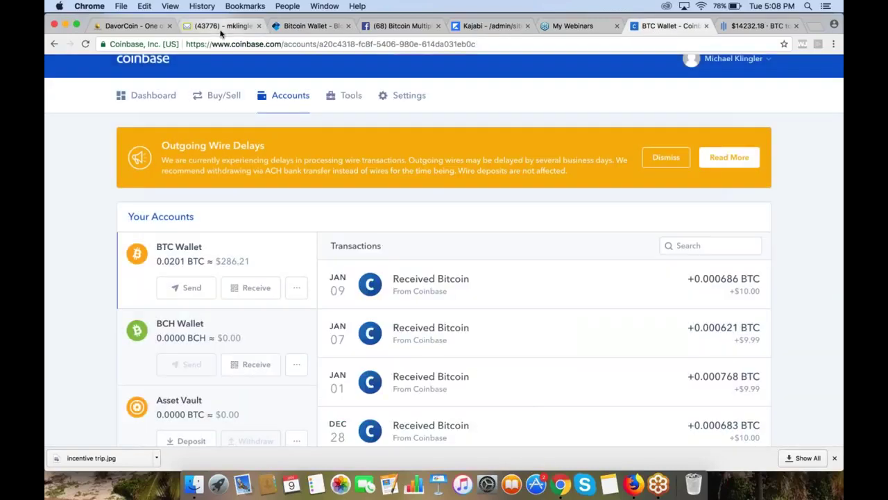
pyautogui.click(153, 26)
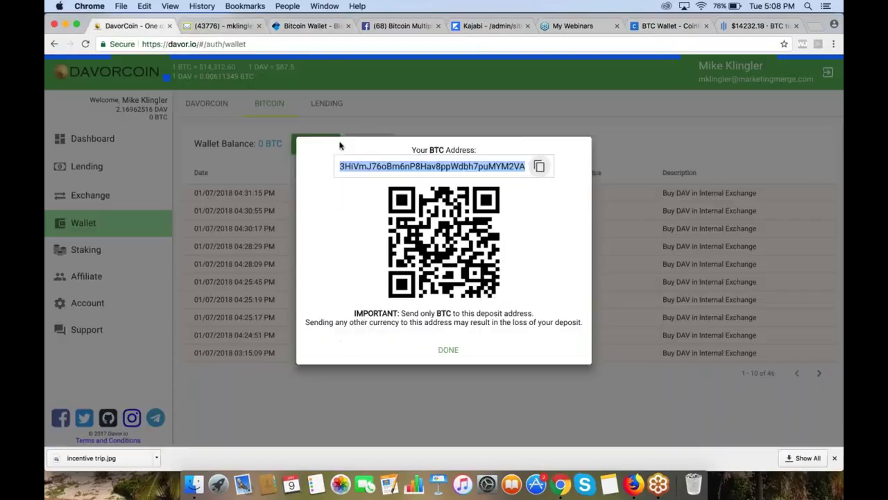
# Step: Dismiss the BTC address dialog to confirm the 0.0017695 BTC deposit shows as PENDING
pyautogui.click(449, 350)
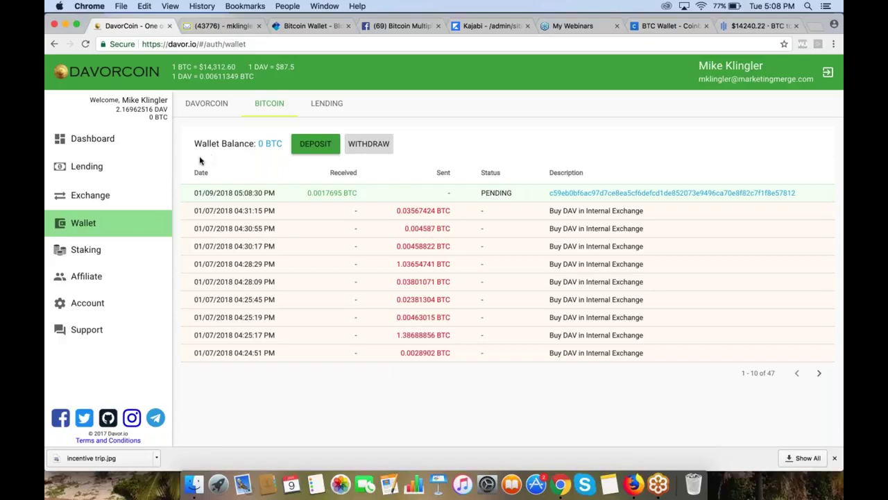
# Step: Go to the DAV Exchange page with the DAV/BTC chart and Buy DAV form
pyautogui.click(100, 200)
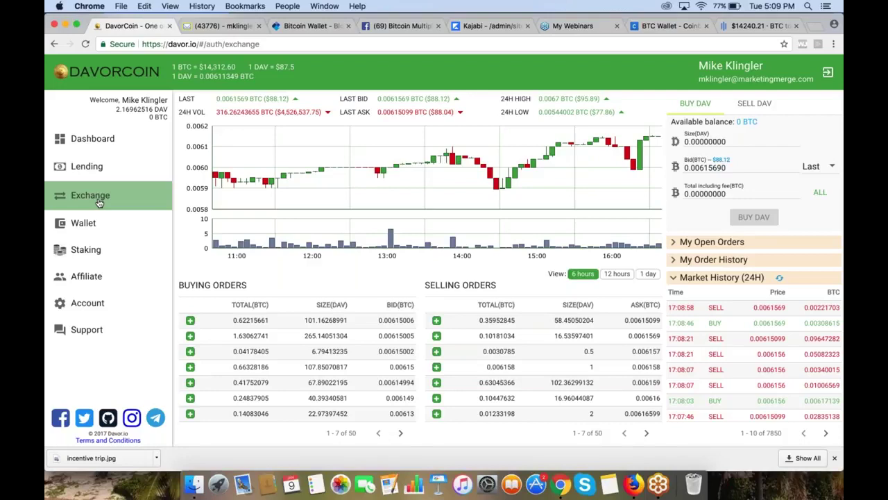
pyautogui.click(92, 167)
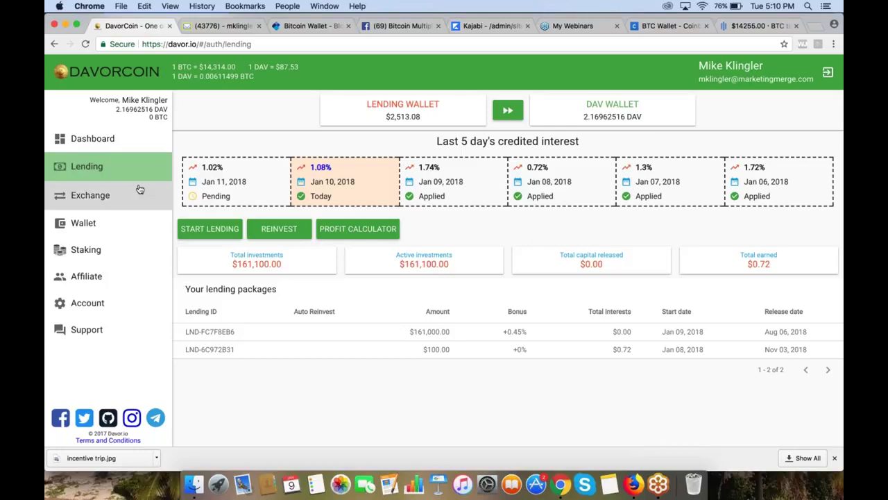
pyautogui.click(103, 200)
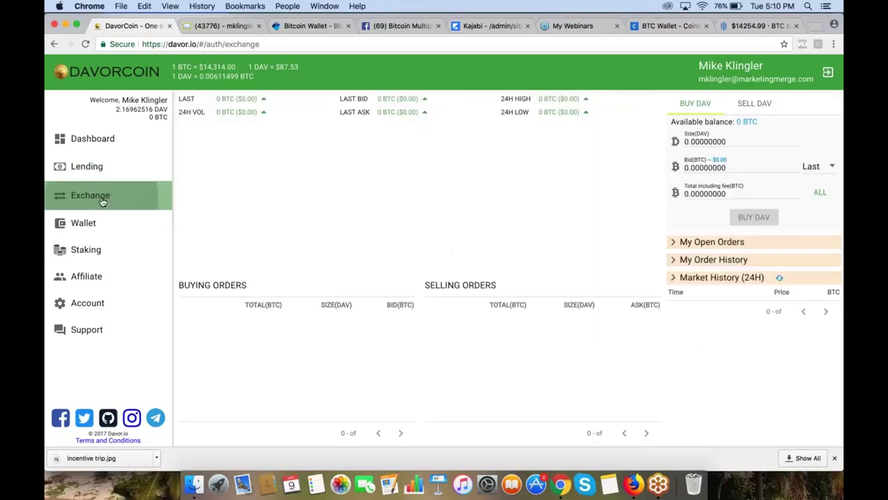